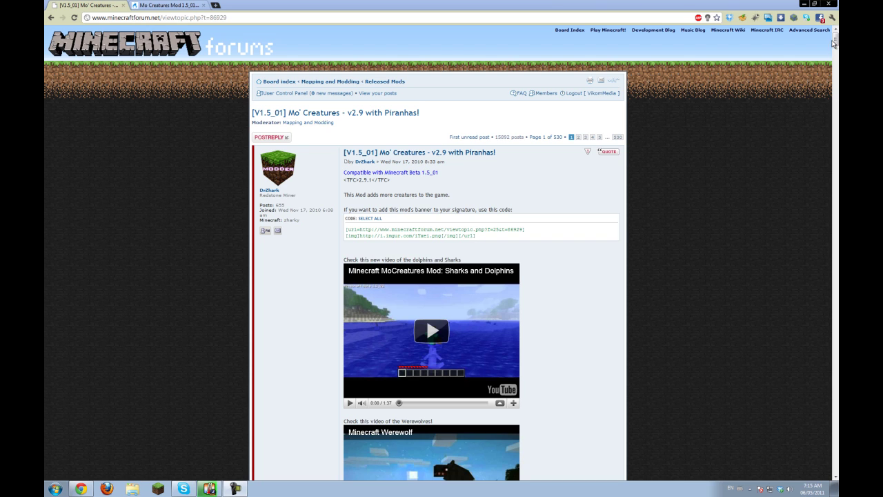
Look over the Mo' Creatures v2.9 forum thread and its compatible Minecraft version, and switch to the Mo Creatures Mod 1.5_01 page
{"action": "mouse_move", "coordinate": [835, 40]}
{"action": "left_mouse_down"}
{"action": "mouse_move", "coordinate": [835, 56]}
{"action": "mouse_move", "coordinate": [835, 47]}
{"action": "left_mouse_up"}
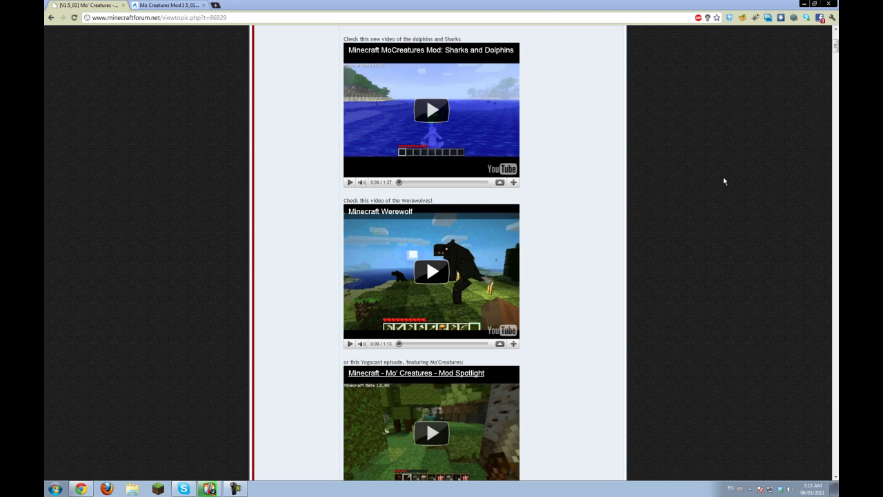
{"action": "mouse_move", "coordinate": [835, 55]}
{"action": "left_mouse_down"}
{"action": "mouse_move", "coordinate": [836, 77]}
{"action": "mouse_move", "coordinate": [832, 44]}
{"action": "left_mouse_up"}
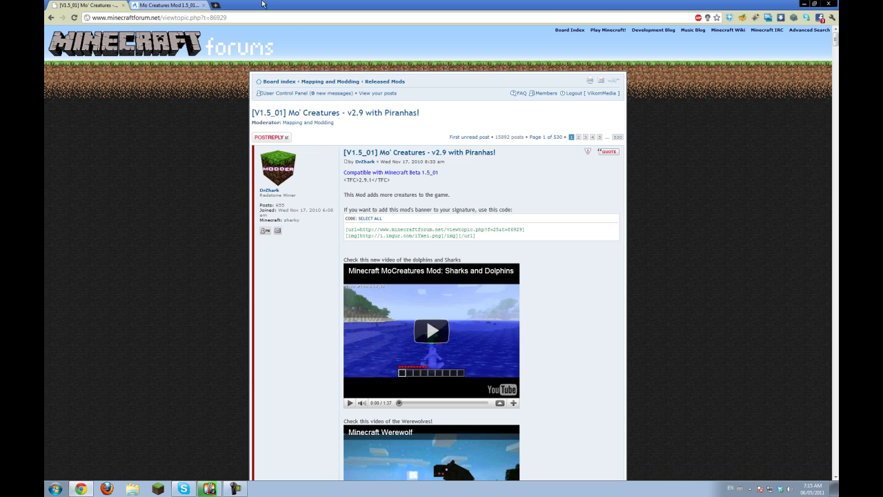
{"action": "mouse_move", "coordinate": [394, 178]}
{"action": "left_mouse_down"}
{"action": "mouse_move", "coordinate": [380, 172]}
{"action": "mouse_move", "coordinate": [380, 180]}
{"action": "left_mouse_up"}
{"action": "left_click", "coordinate": [400, 181]}
{"action": "left_click", "coordinate": [485, 176]}
{"action": "left_click", "coordinate": [163, 9]}
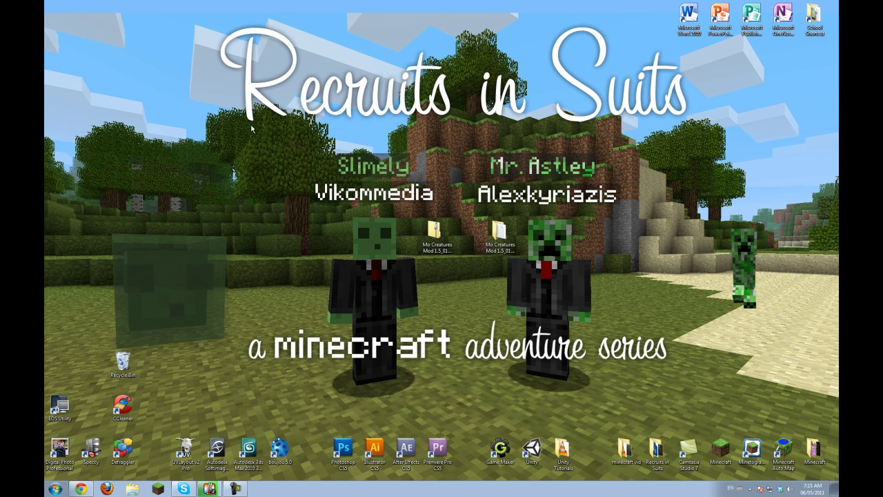
Open the Mo Creatures Mod 1.5_01 All in One Client PC folder from the desktop and check its WinRar x64 and x32 archives
{"action": "left_click_drag", "start_coordinate": [311, 119], "coordinate": [456, 242]}
{"action": "left_click", "coordinate": [469, 243]}
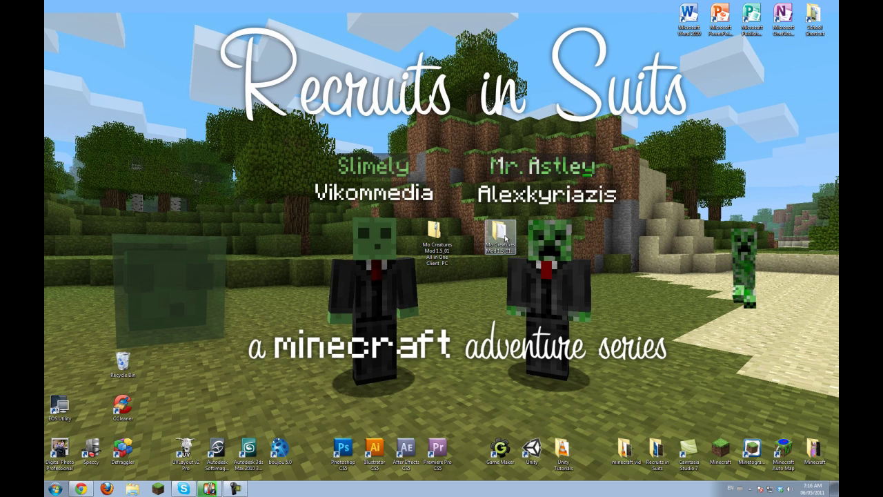
{"action": "double_click", "coordinate": [434, 232]}
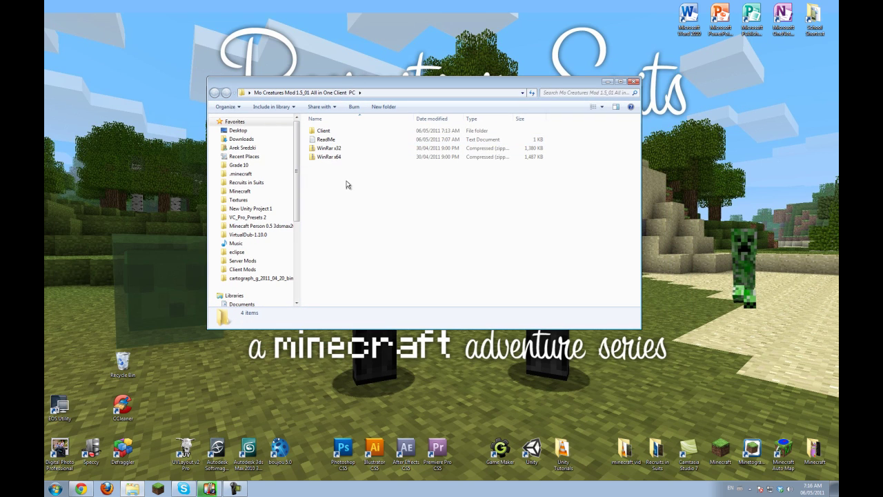
{"action": "left_click_drag", "start_coordinate": [346, 188], "coordinate": [328, 157]}
{"action": "left_click", "coordinate": [433, 185]}
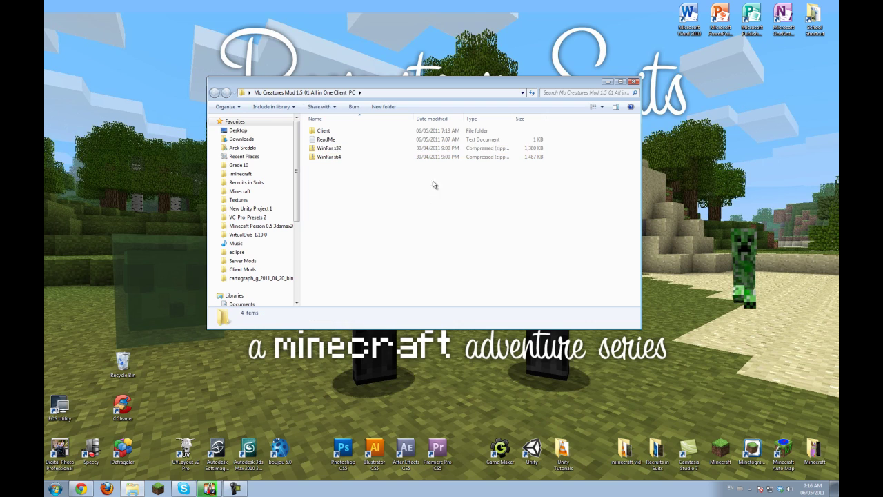
{"action": "left_click", "coordinate": [338, 158]}
{"action": "left_click", "coordinate": [336, 148]}
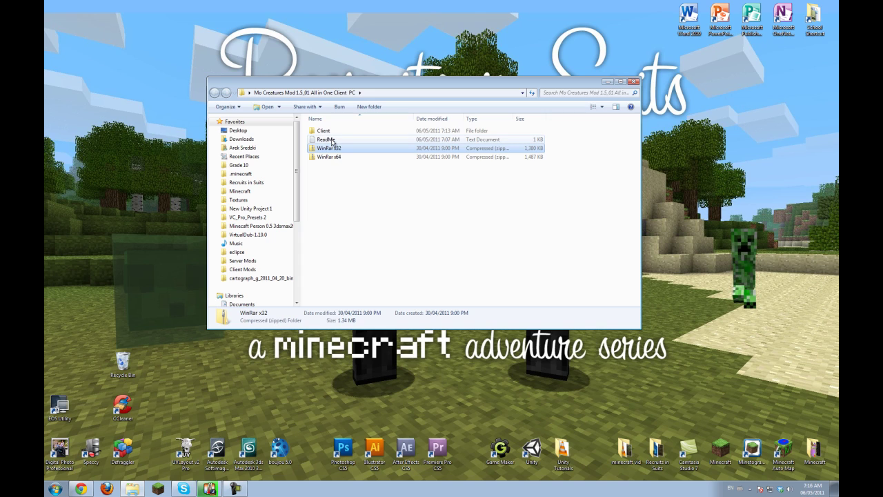
Open the mod's Client folder, look inside Jar Files, move the window aside and return to Client
{"action": "double_click", "coordinate": [327, 132]}
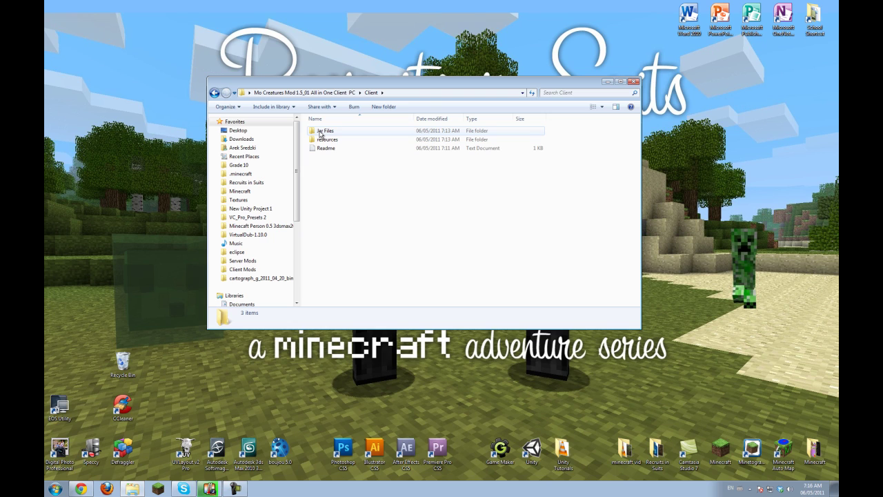
{"action": "double_click", "coordinate": [320, 132]}
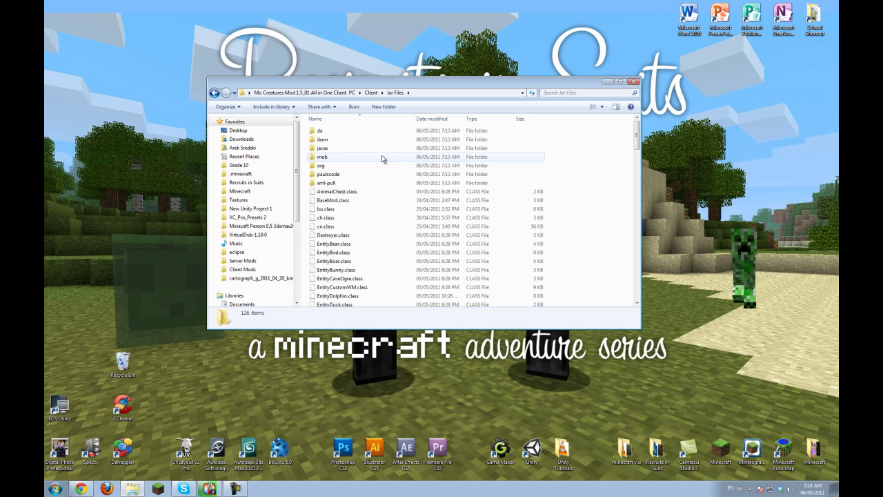
{"action": "left_click_drag", "start_coordinate": [399, 83], "coordinate": [269, 18]}
{"action": "left_click", "coordinate": [369, 64]}
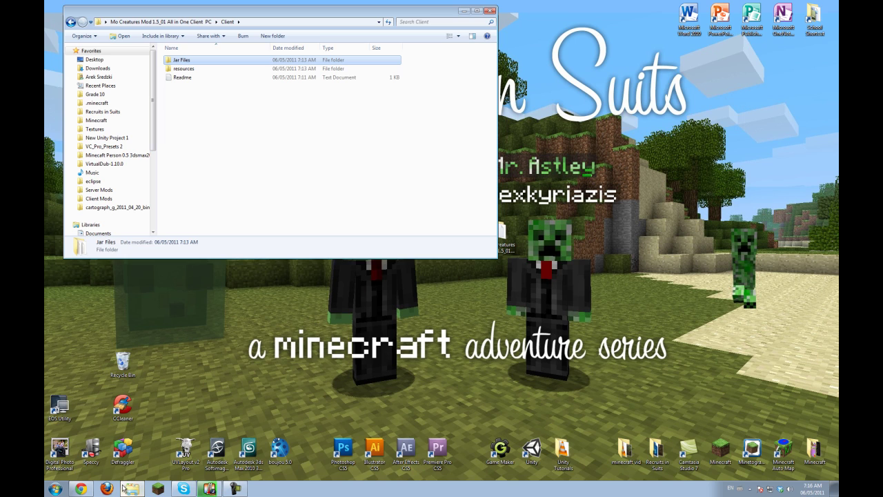
Run Minecraft, check the launcher options, log in with the saved account and close the game at its title screen
{"action": "left_click", "coordinate": [158, 488]}
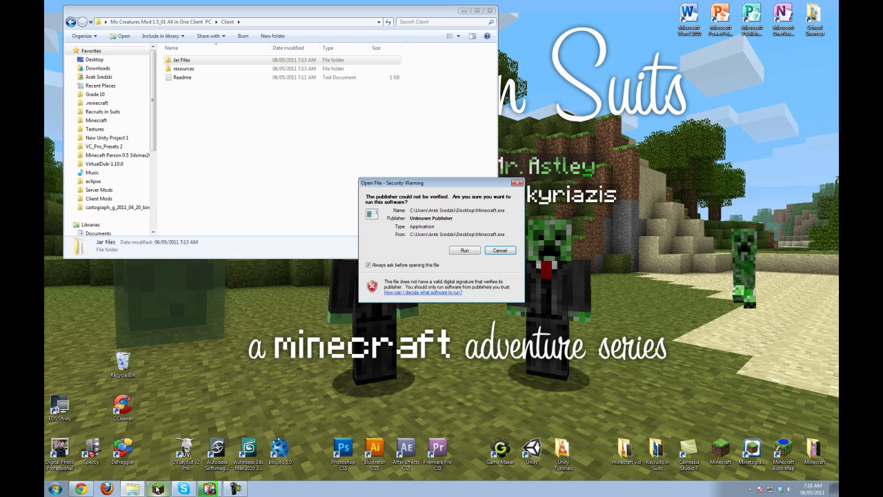
{"action": "left_click", "coordinate": [474, 253]}
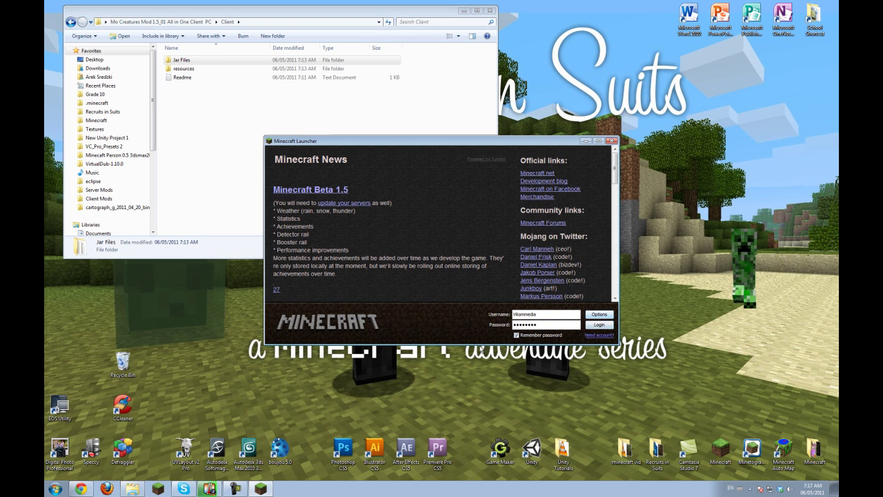
{"action": "left_click", "coordinate": [599, 314]}
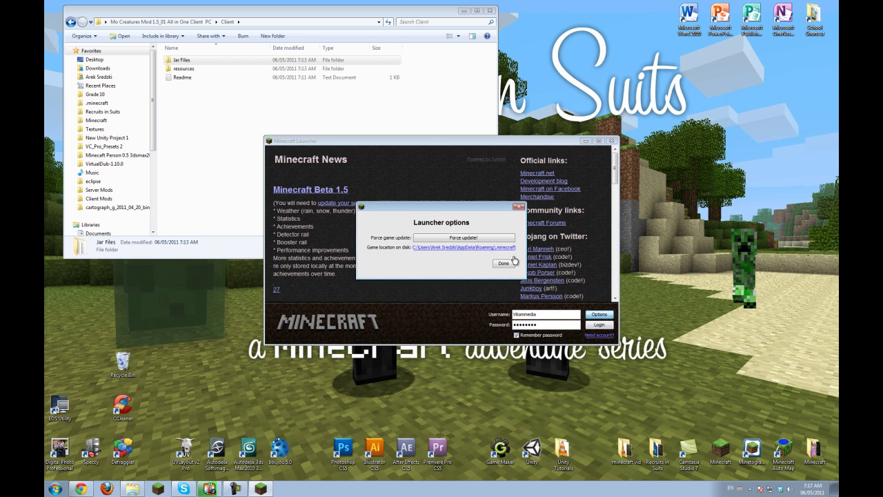
{"action": "left_click", "coordinate": [509, 265]}
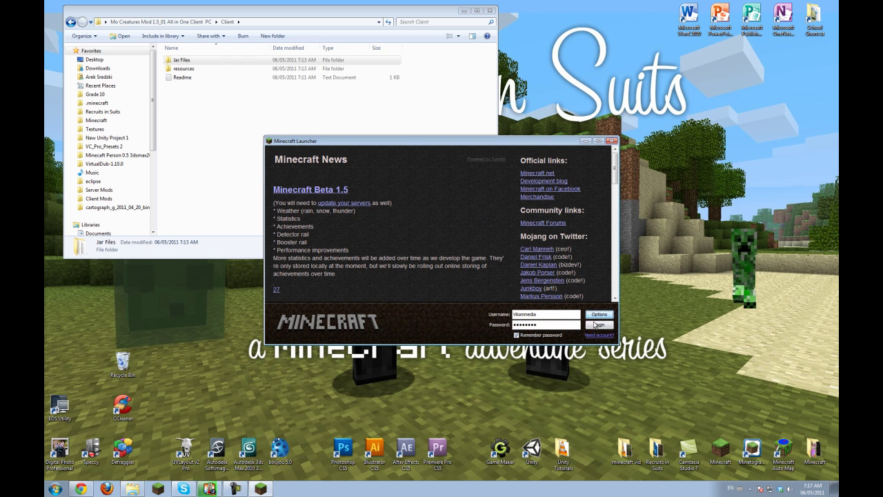
{"action": "left_click", "coordinate": [597, 324]}
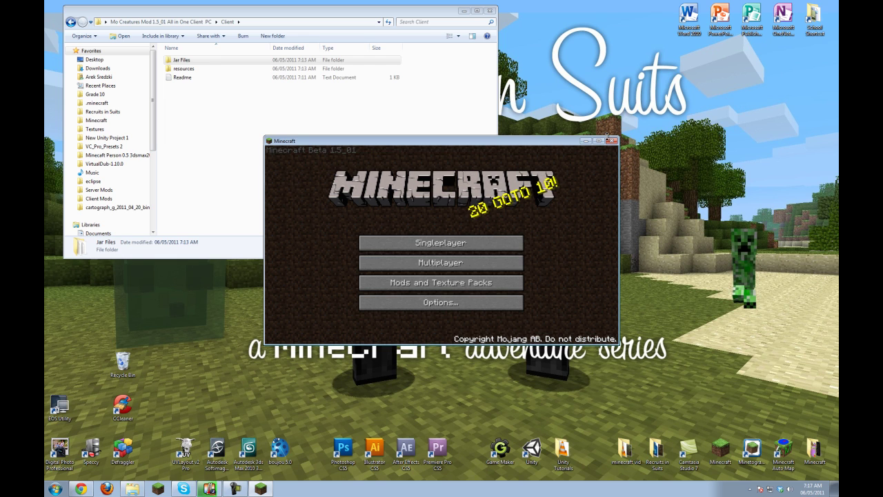
{"action": "left_click", "coordinate": [611, 141]}
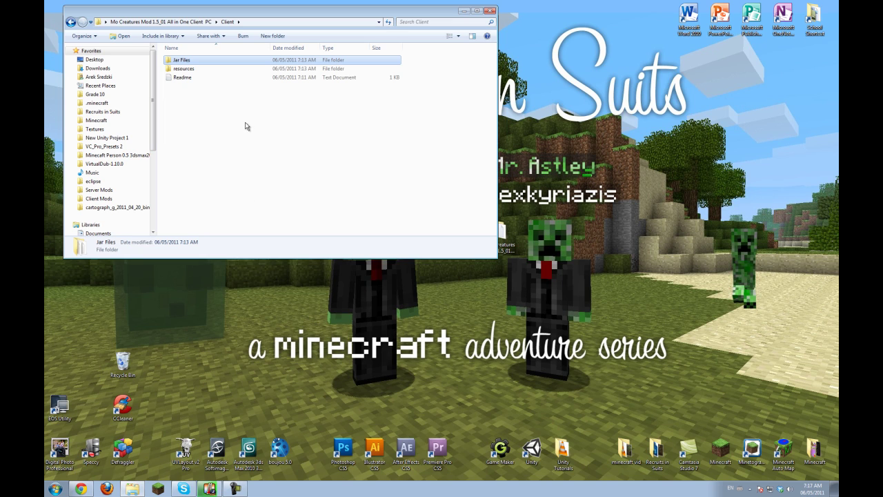
Go to %appdata%, open the .minecraft folder and place its window clear of the mod's Client folder
{"action": "left_click", "coordinate": [62, 489]}
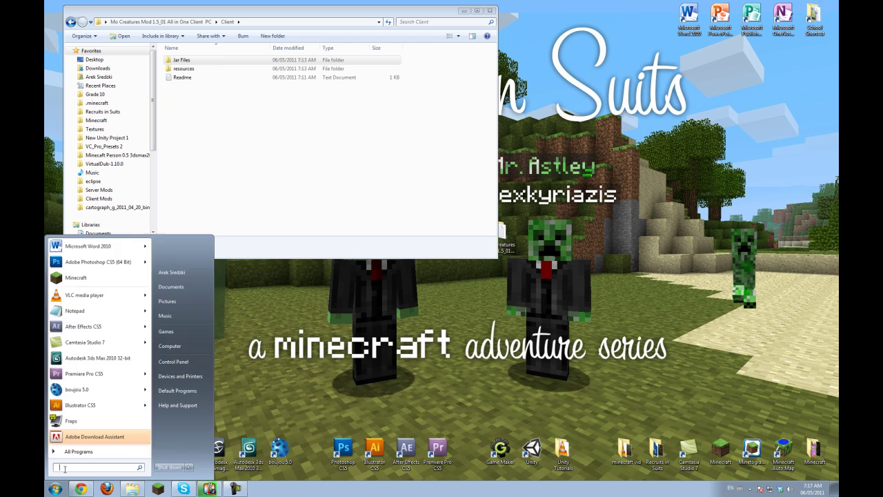
{"action": "type", "text": "%appdata%"}
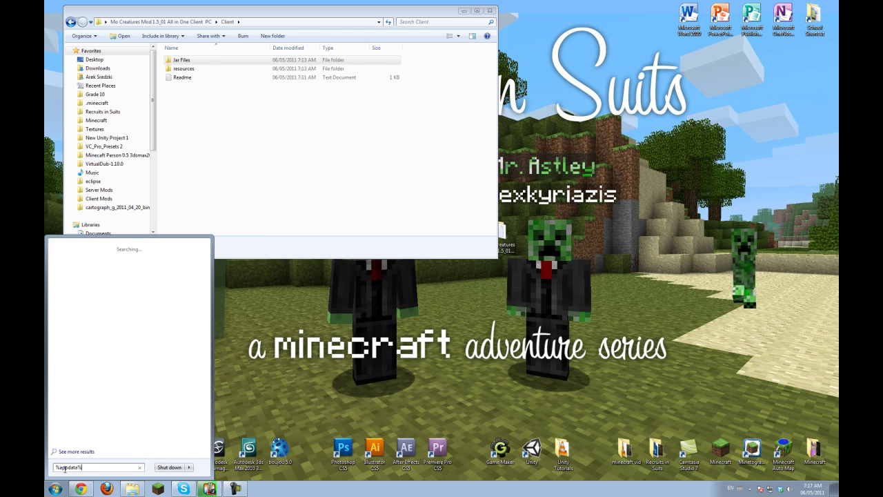
{"action": "key", "text": "Return"}
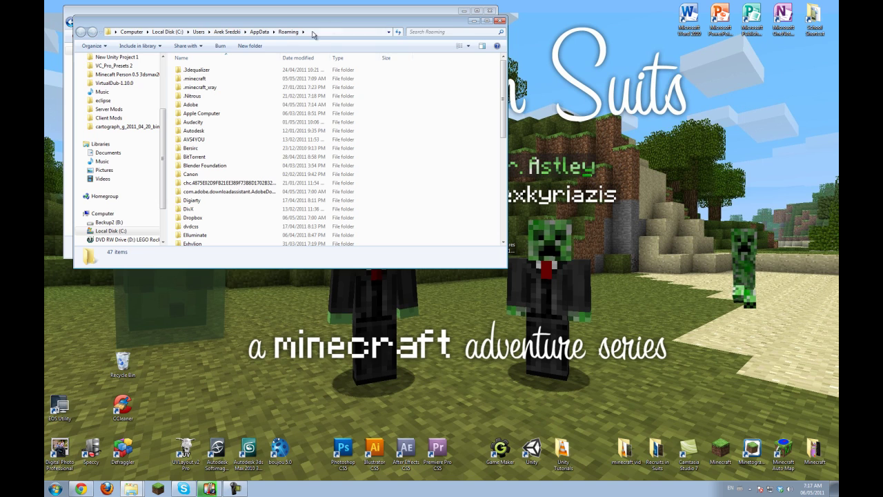
{"action": "double_click", "coordinate": [192, 80]}
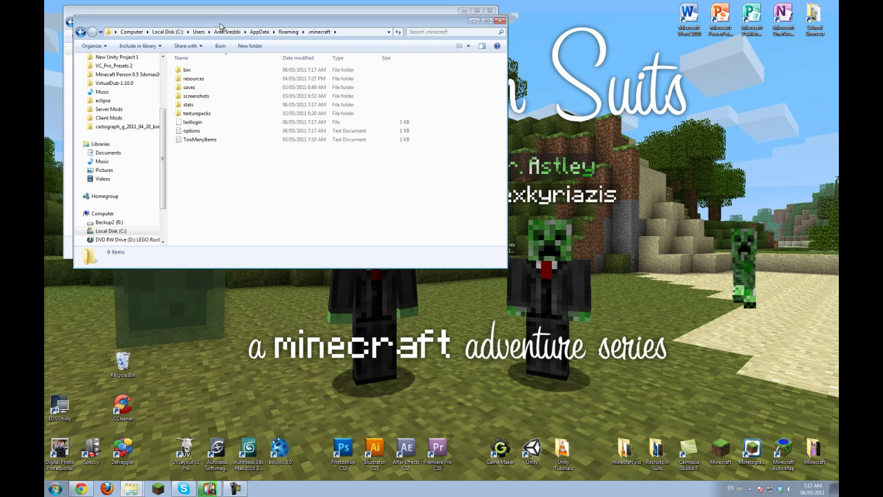
{"action": "left_click_drag", "start_coordinate": [220, 25], "coordinate": [524, 156]}
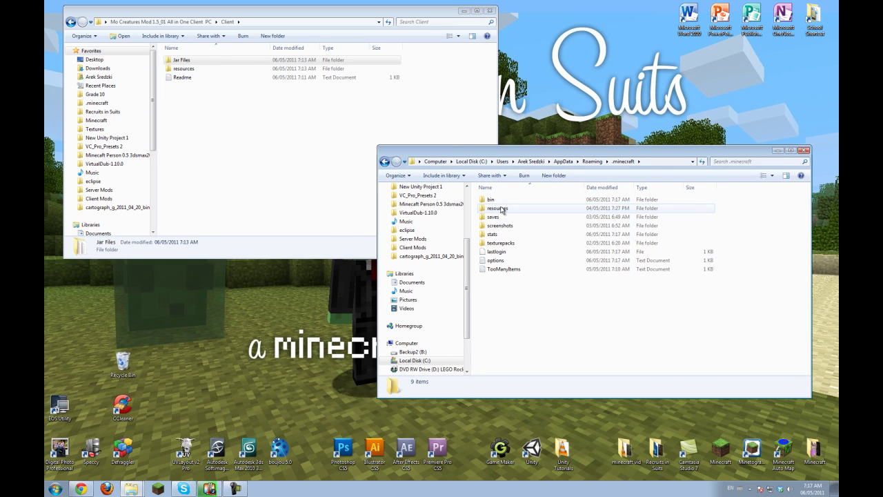
Open the resources folder in both .minecraft and the mod's Client folder, and delete the old mod folder from .minecraft's resources
{"action": "double_click", "coordinate": [493, 209]}
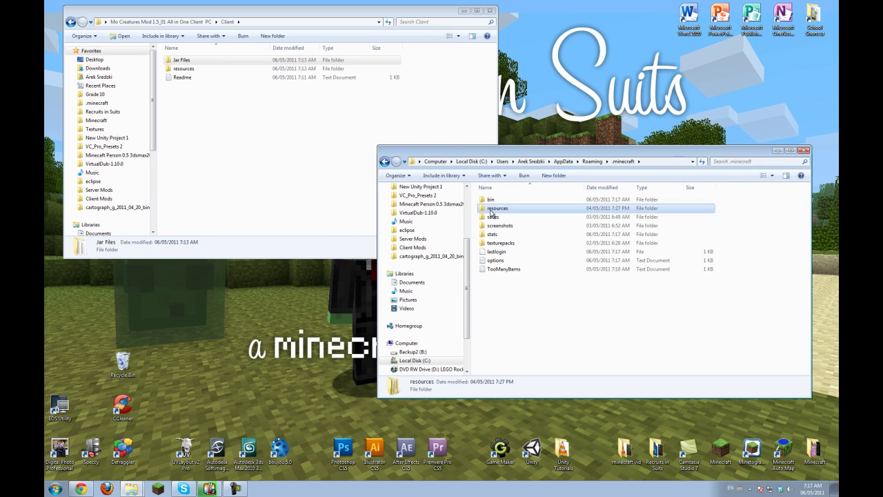
{"action": "left_click", "coordinate": [213, 131]}
{"action": "left_click", "coordinate": [195, 69]}
{"action": "double_click", "coordinate": [195, 69]}
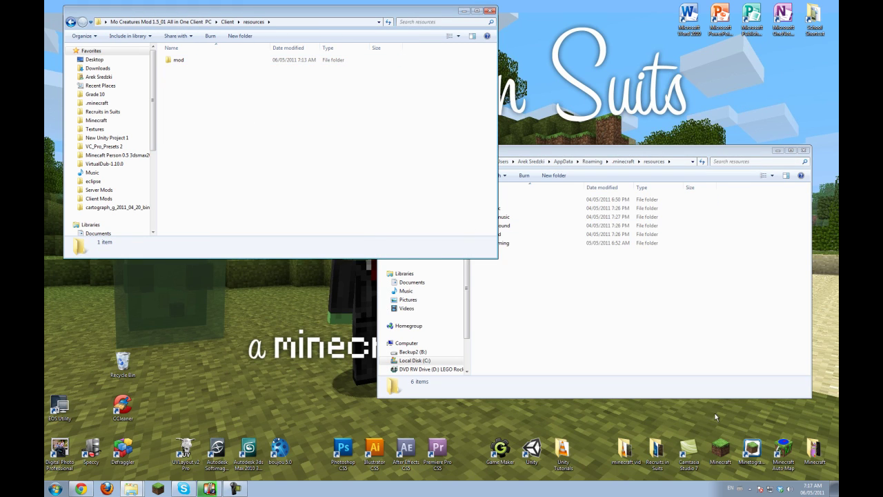
{"action": "left_click", "coordinate": [598, 310]}
{"action": "left_click", "coordinate": [503, 200]}
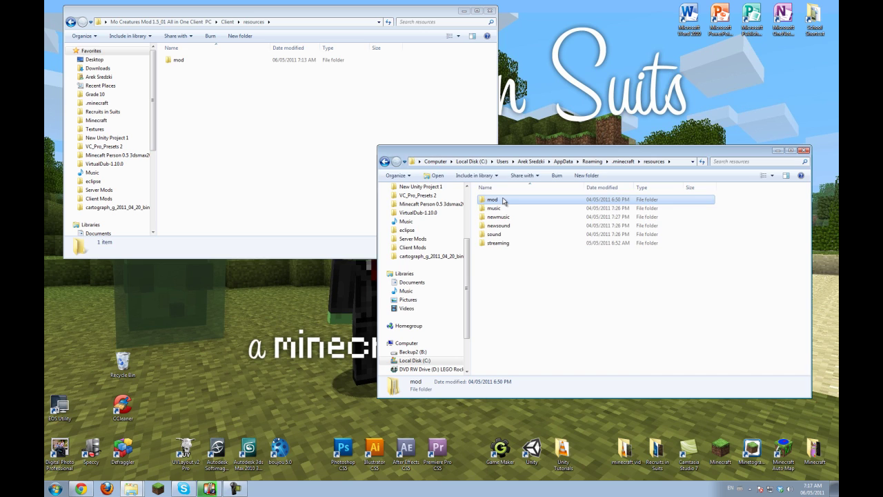
{"action": "key", "text": "Delete"}
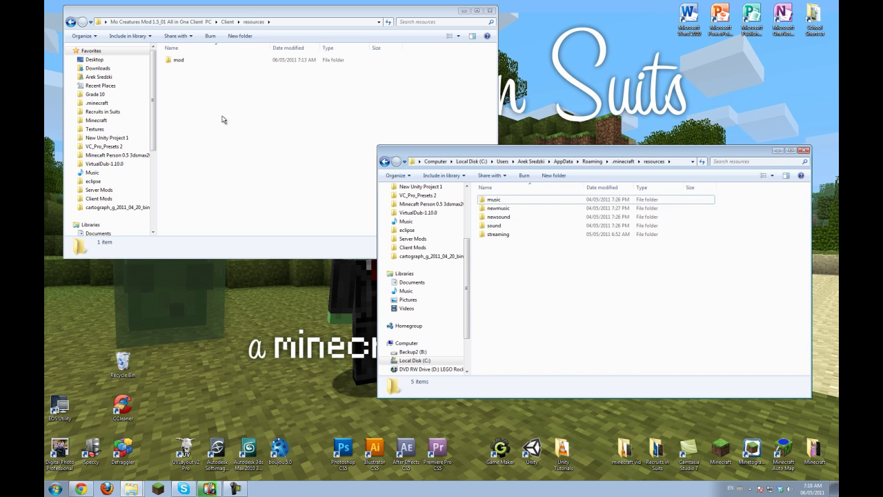
Move the mod folder from the download's resources folder into .minecraft's resources folder
{"action": "left_click", "coordinate": [222, 120]}
{"action": "left_click", "coordinate": [176, 62]}
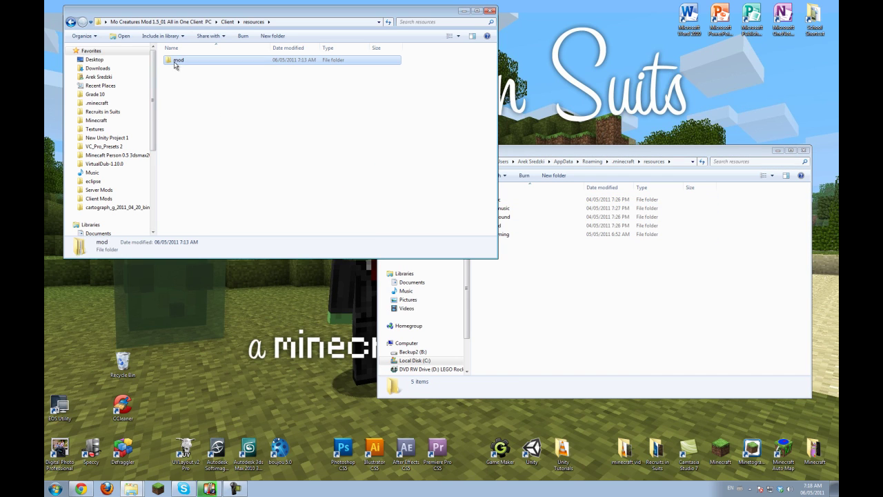
{"action": "left_click_drag", "start_coordinate": [620, 323], "coordinate": [618, 322]}
{"action": "left_click", "coordinate": [618, 322]}
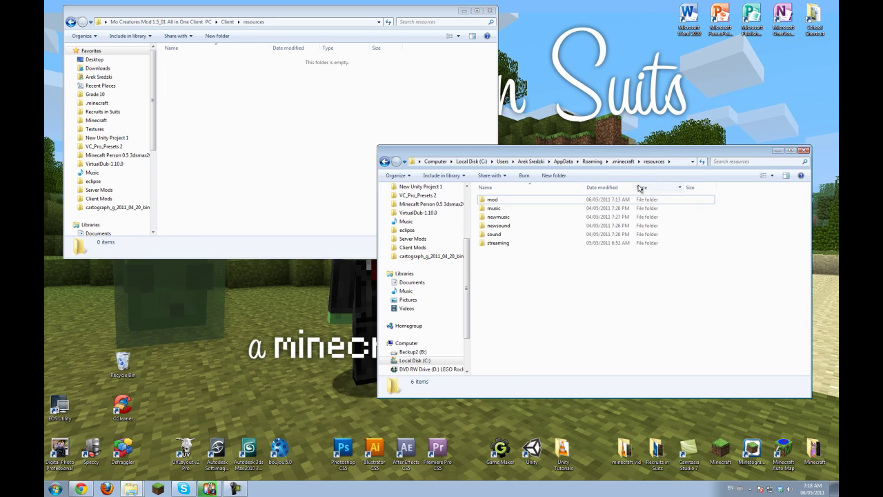
Open the Jar Files folder in the mod's Client folder and the bin folder in .minecraft
{"action": "left_click", "coordinate": [623, 162]}
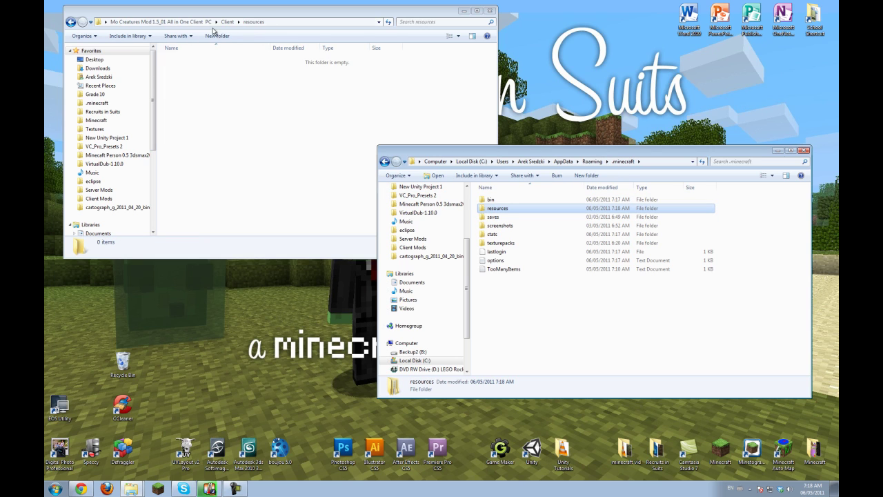
{"action": "left_click", "coordinate": [223, 22]}
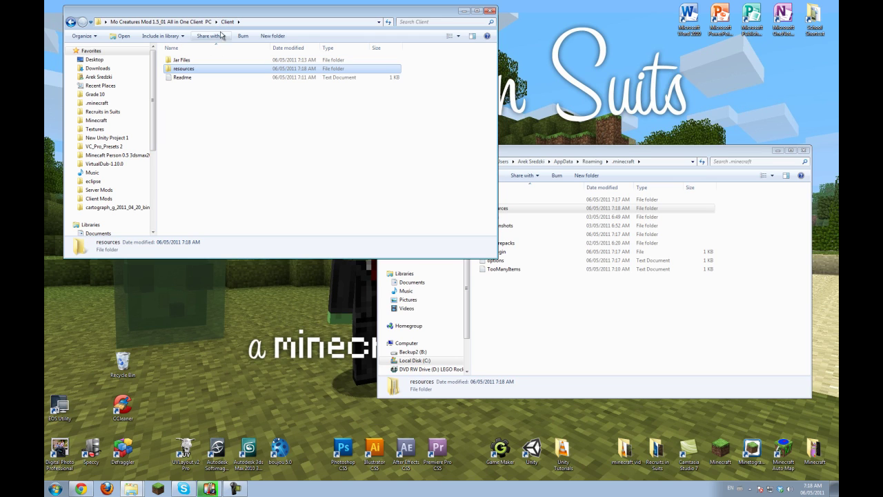
{"action": "double_click", "coordinate": [176, 62]}
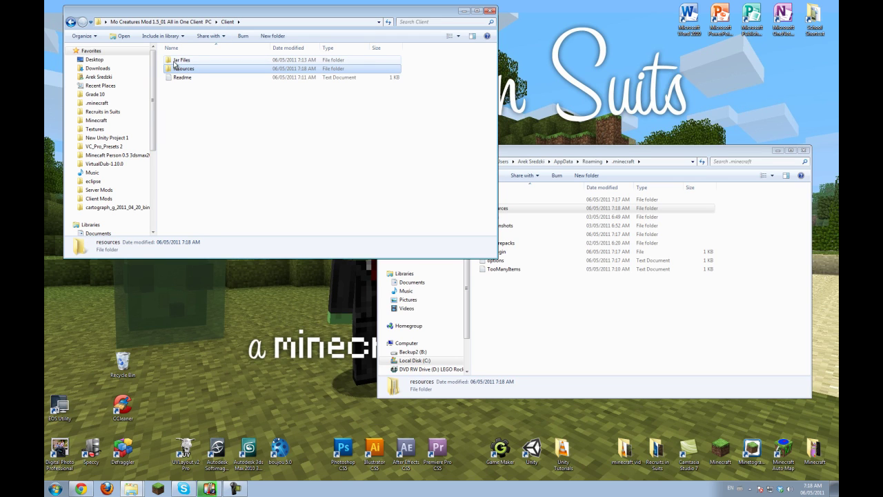
{"action": "left_click", "coordinate": [513, 334]}
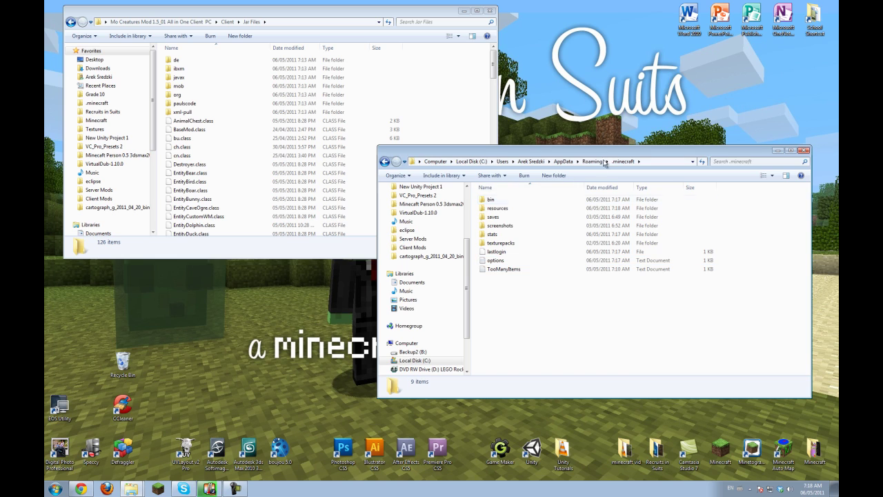
{"action": "double_click", "coordinate": [491, 199]}
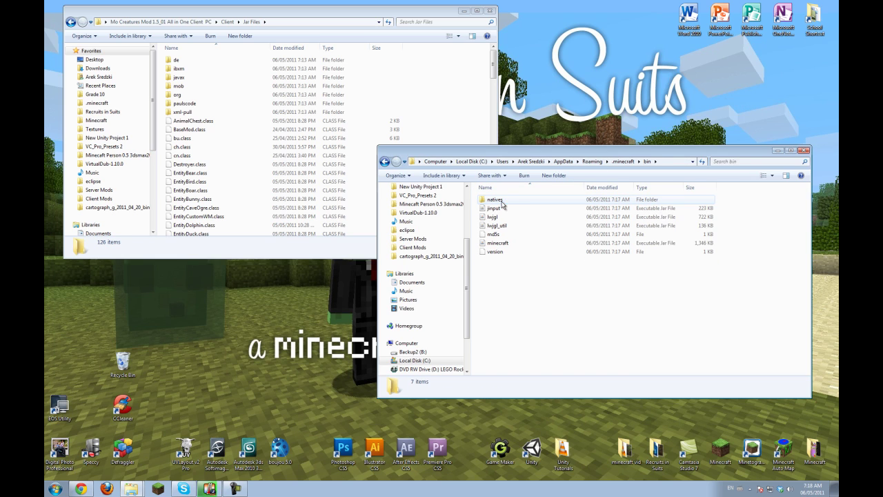
Open minecraft.jar from the bin folder with WinRAR, dismiss the licence reminder and move the archive window clear of the Jar Files window
{"action": "left_click", "coordinate": [507, 245]}
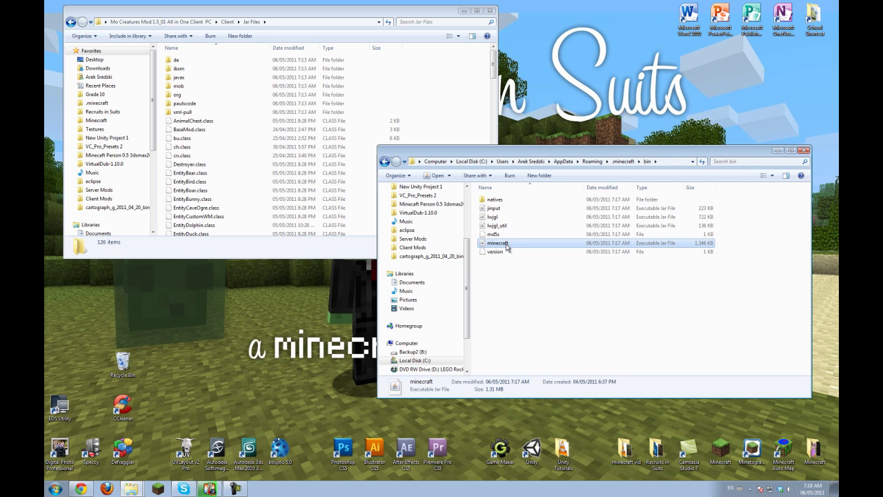
{"action": "right_click", "coordinate": [507, 247]}
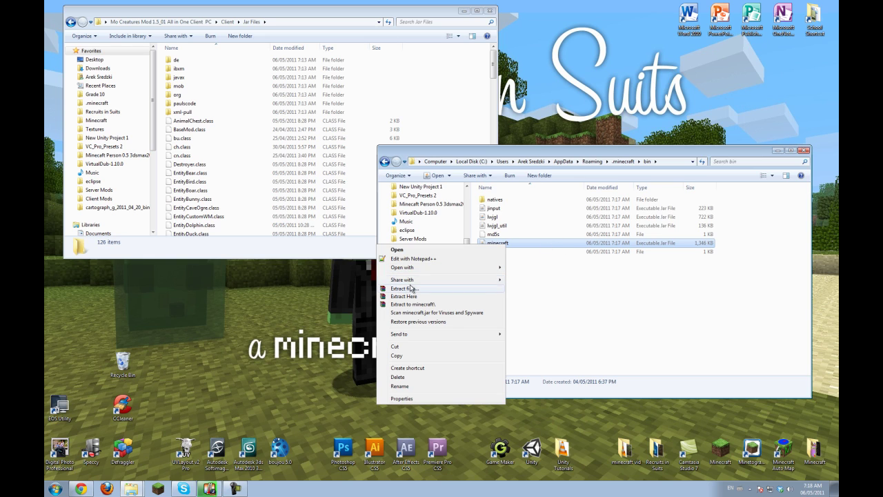
{"action": "mouse_move", "coordinate": [443, 269]}
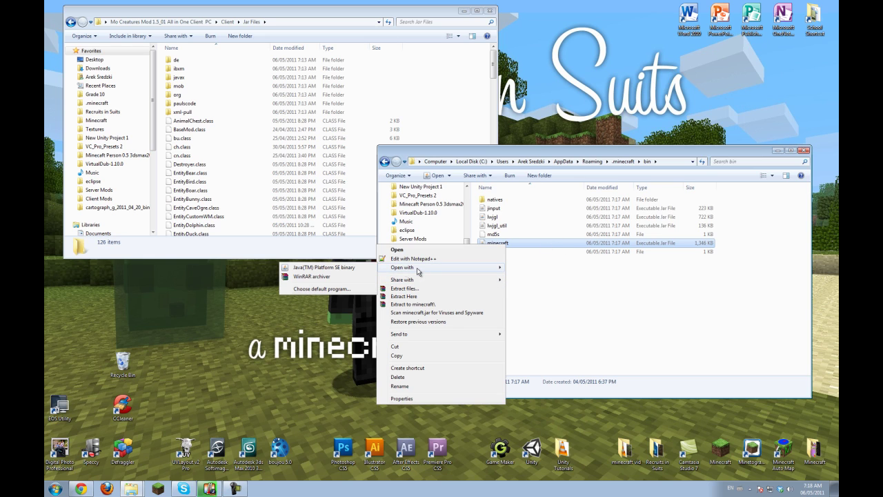
{"action": "left_click", "coordinate": [306, 279]}
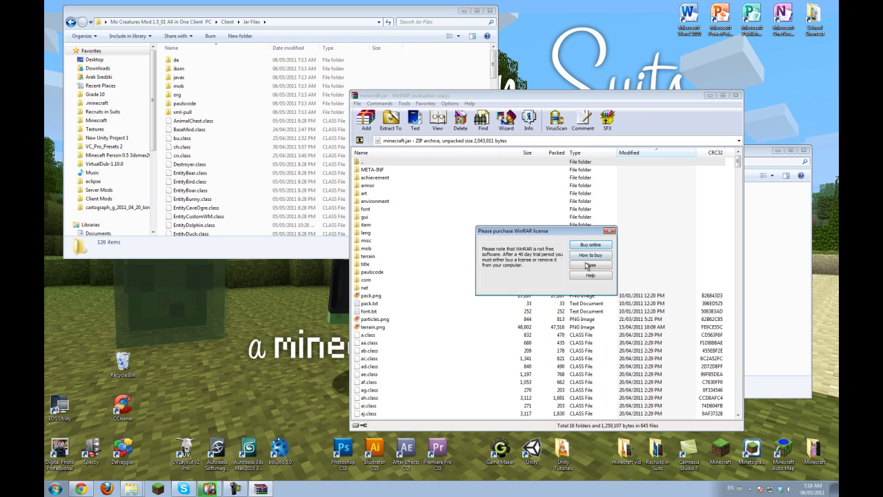
{"action": "left_click", "coordinate": [587, 265]}
{"action": "left_click_drag", "start_coordinate": [570, 97], "coordinate": [627, 61]}
Add everything in the mod's Jar Files folder to minecraft.jar, using the Add and replace files update mode
{"action": "left_click", "coordinate": [144, 431]}
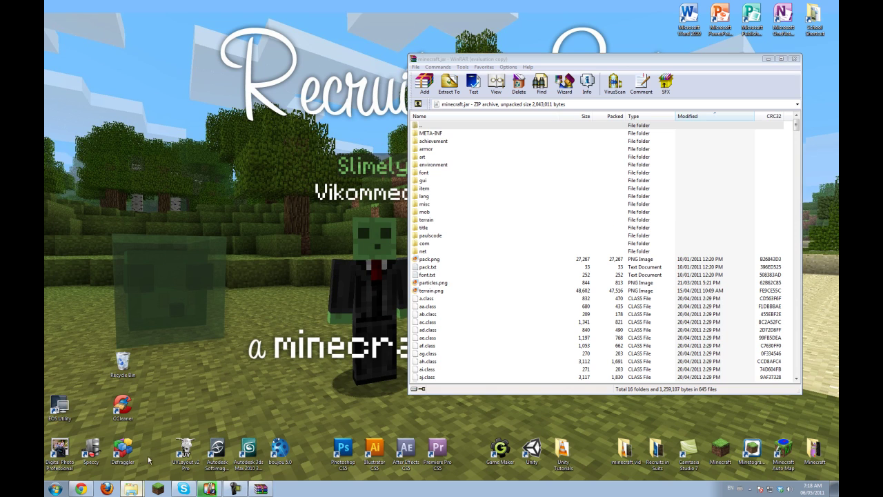
{"action": "left_click", "coordinate": [130, 488]}
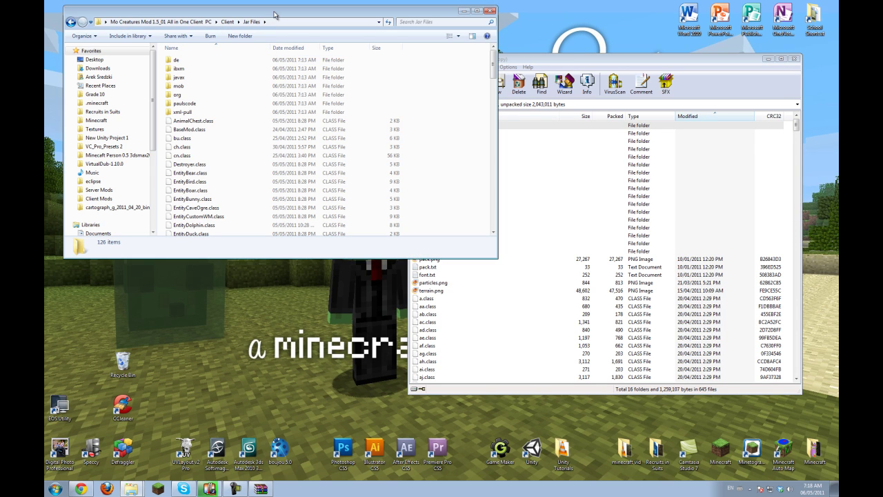
{"action": "left_click_drag", "start_coordinate": [273, 15], "coordinate": [259, 17]}
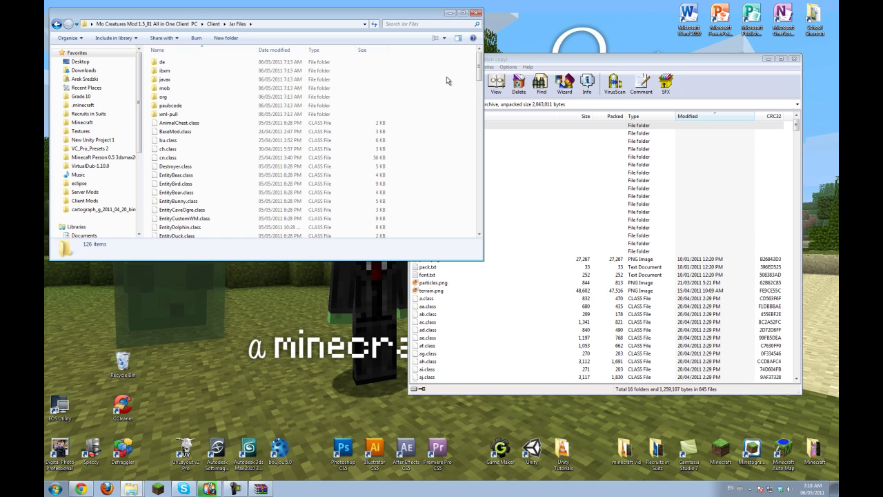
{"action": "key", "text": "ctrl+a"}
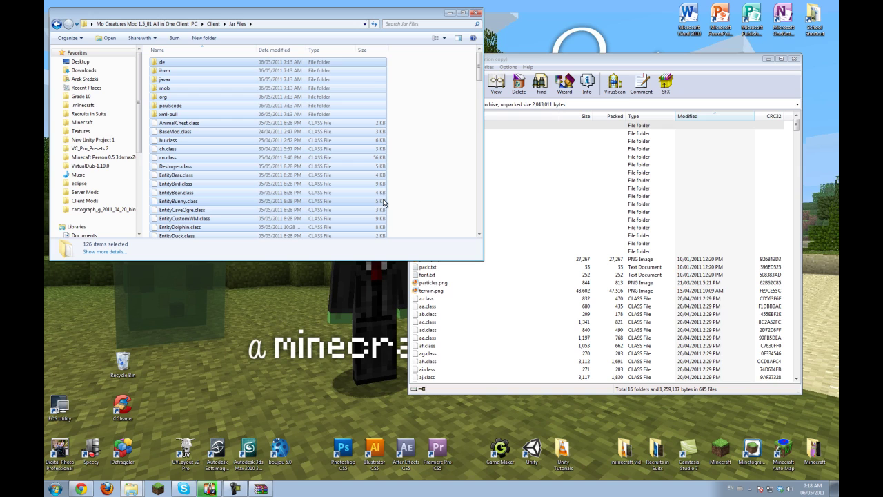
{"action": "left_click", "coordinate": [641, 54]}
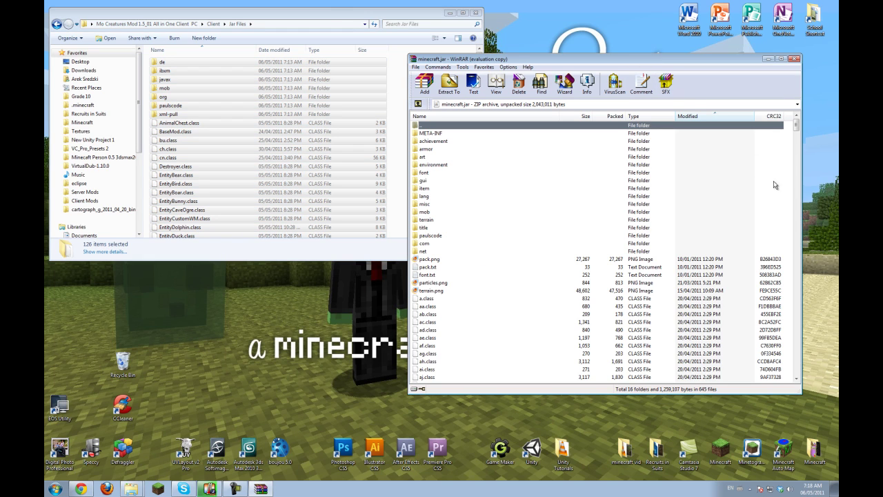
{"action": "left_click_drag", "start_coordinate": [789, 176], "coordinate": [771, 177]}
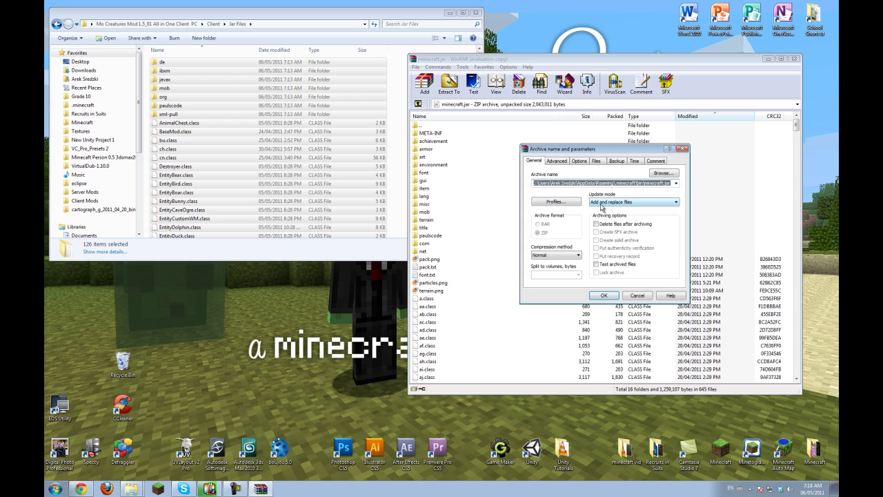
{"action": "left_click", "coordinate": [604, 297]}
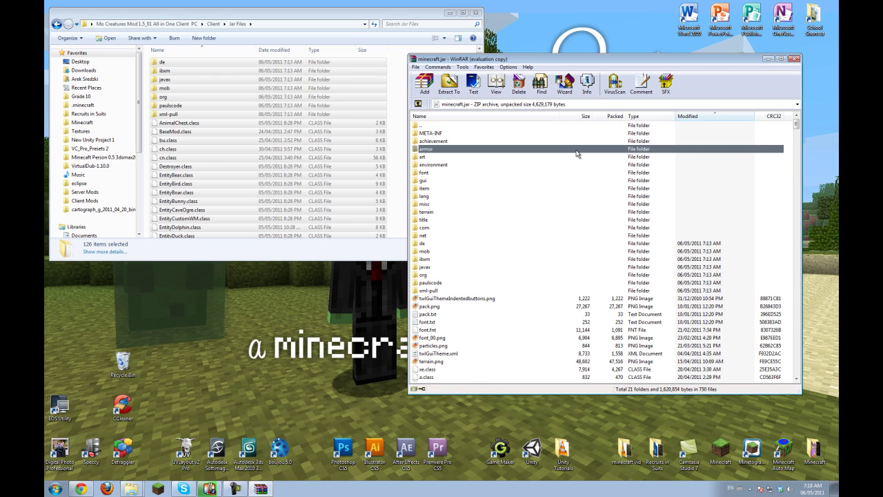
Delete the META-INF folder from minecraft.jar and close the archive and Jar Files windows
{"action": "scroll", "coordinate": [572, 181], "scroll_direction": "down", "scroll_amount": 7}
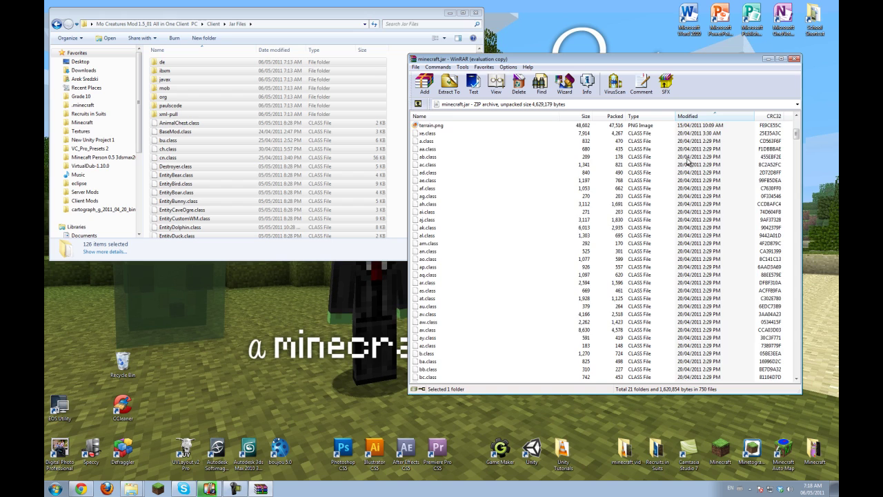
{"action": "left_click_drag", "start_coordinate": [797, 134], "coordinate": [798, 125]}
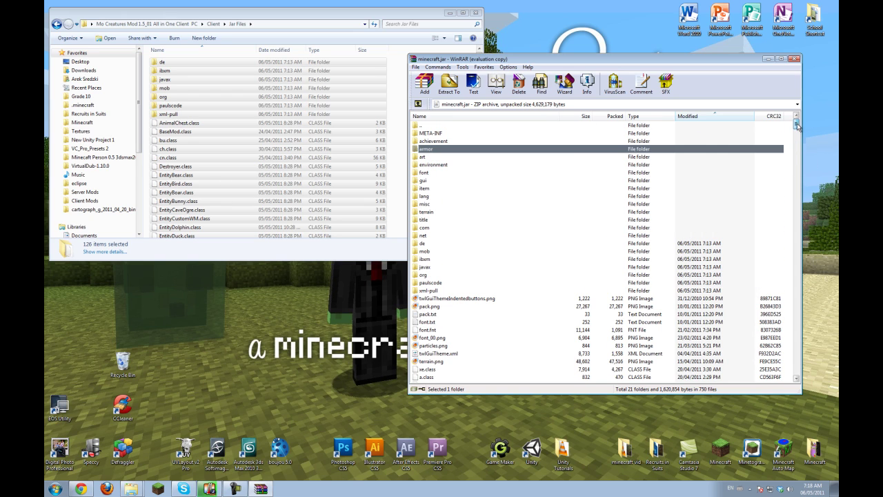
{"action": "left_click", "coordinate": [440, 134]}
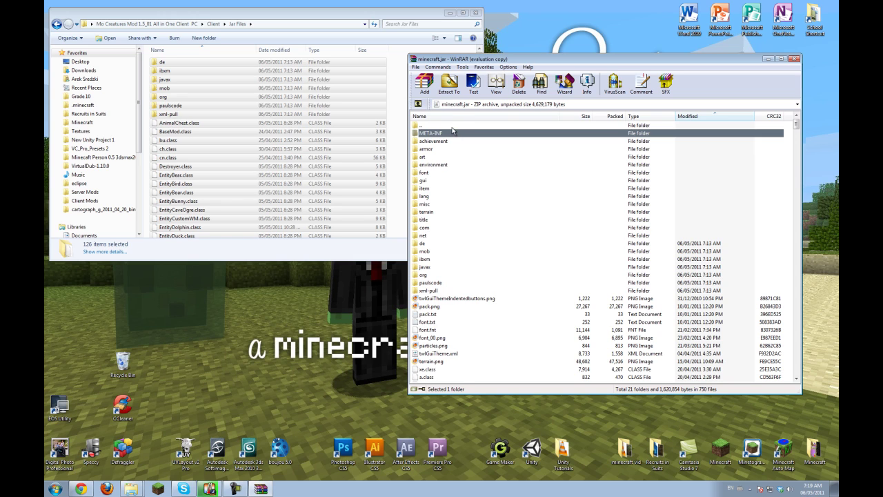
{"action": "key", "text": "Delete"}
{"action": "key", "text": "Return"}
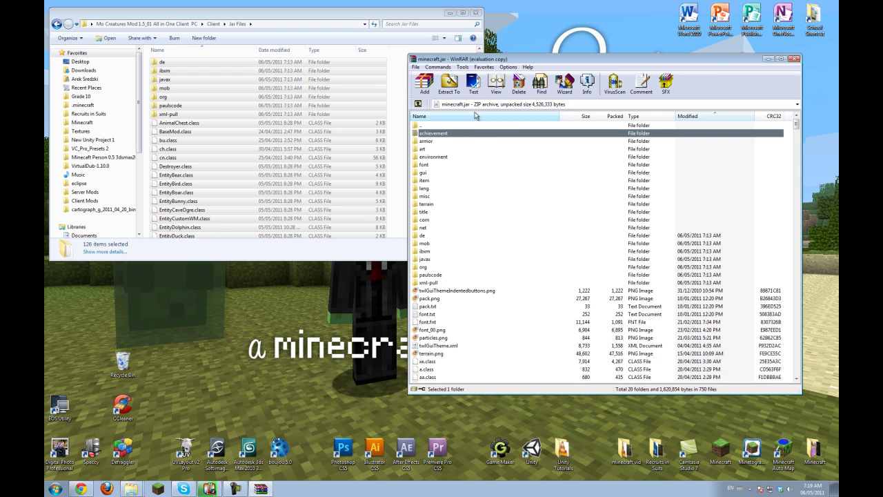
{"action": "left_click", "coordinate": [794, 59]}
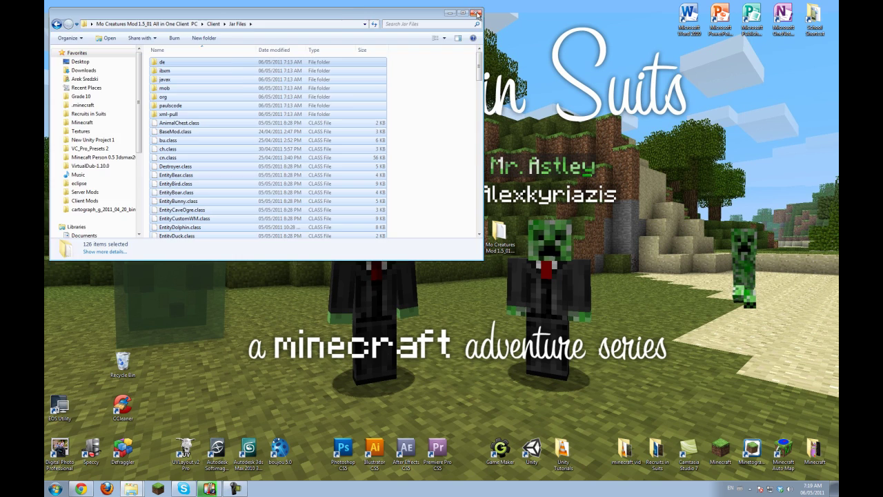
{"action": "left_click", "coordinate": [476, 12]}
Launch Minecraft, allow the unverified Minecraft.exe to run and log in with the remembered account
{"action": "left_click", "coordinate": [158, 488]}
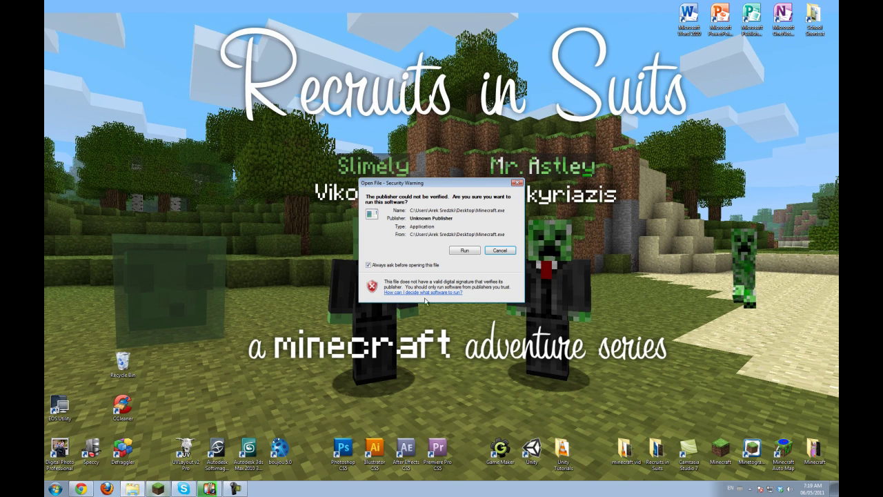
{"action": "left_click", "coordinate": [455, 250]}
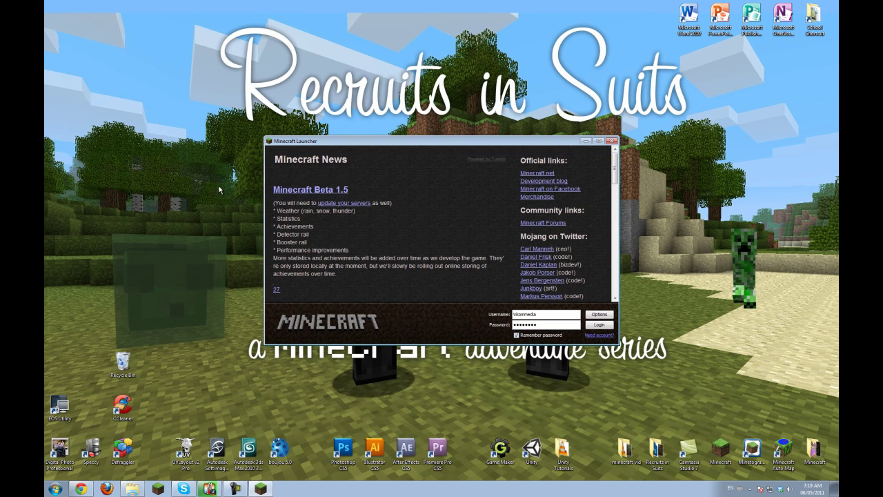
{"action": "left_click", "coordinate": [596, 326]}
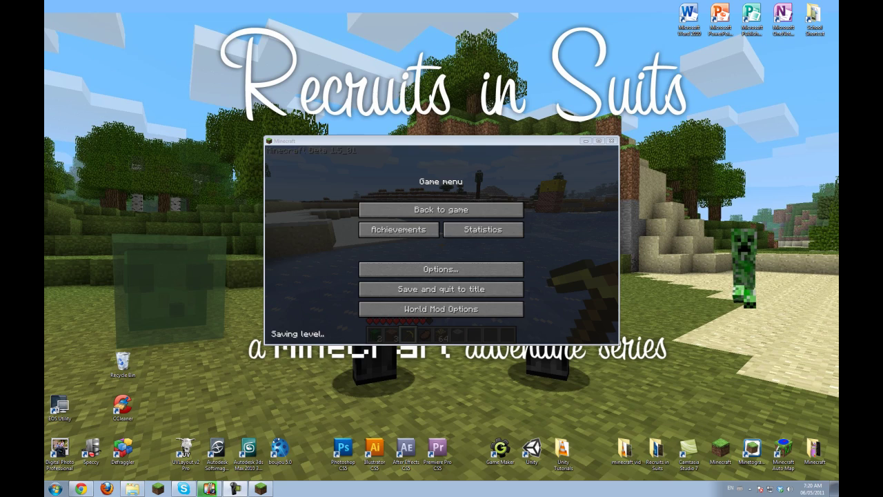
Resume the game and walk across the ice and snowy shore to examine the creatures near the water
{"action": "left_click", "coordinate": [397, 207]}
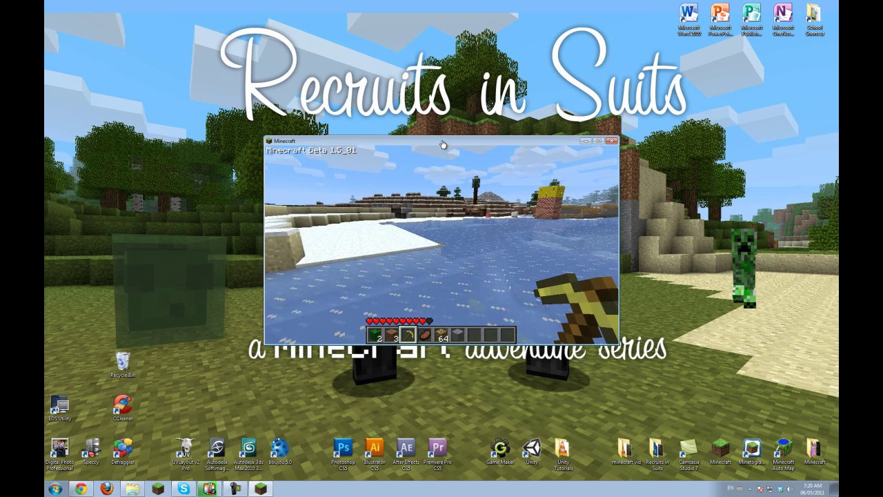
{"action": "key", "text": "w"}
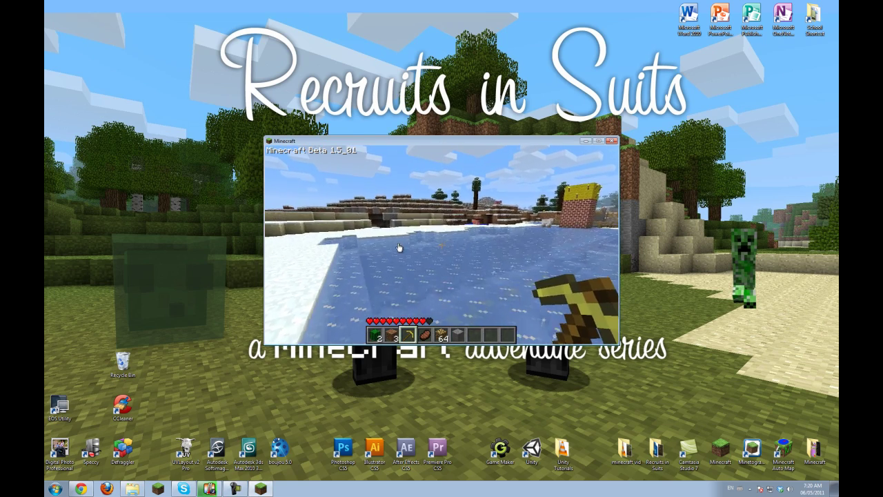
{"action": "key", "text": "a"}
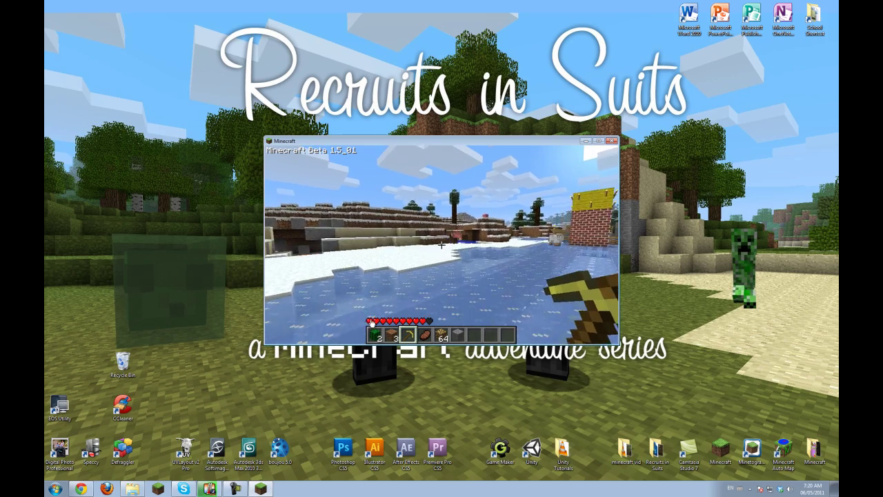
{"action": "key", "text": "w"}
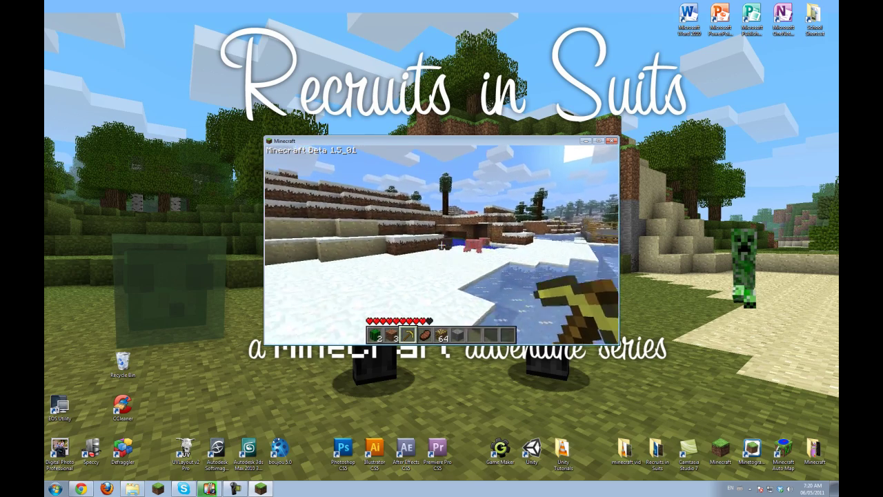
{"action": "key", "text": "w"}
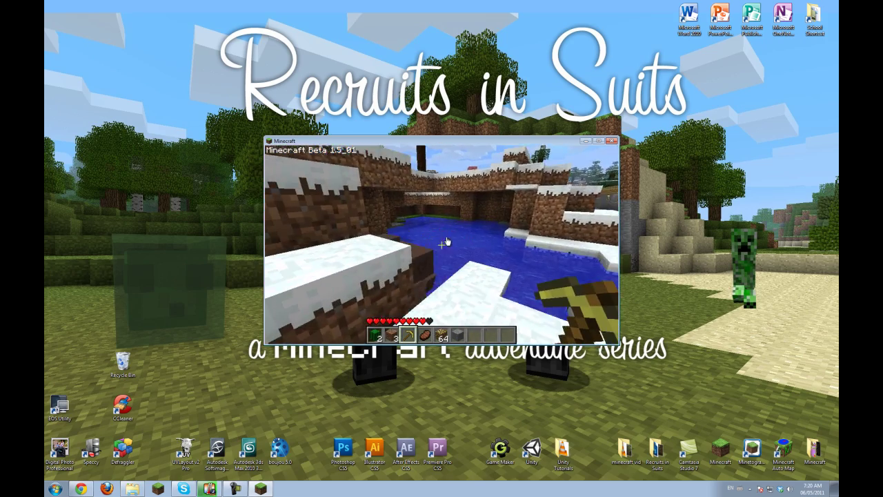
{"action": "key", "text": "s"}
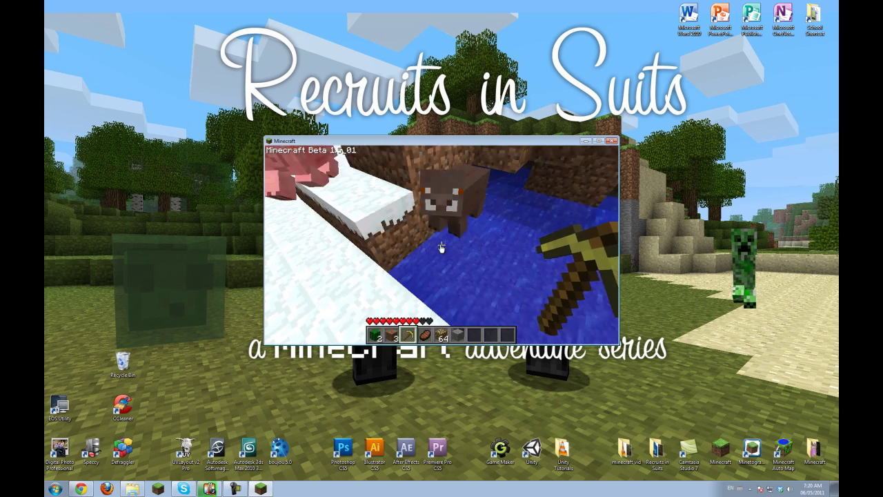
{"action": "key", "text": "w"}
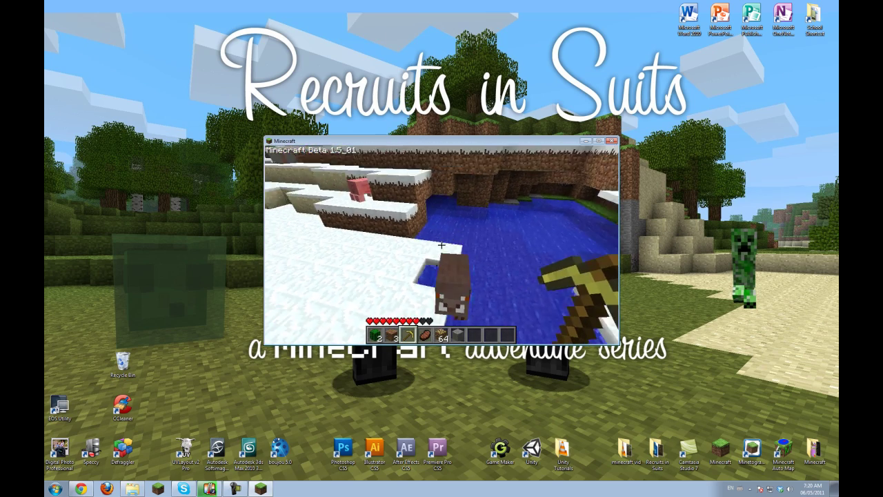
{"action": "left_click", "coordinate": [481, 233]}
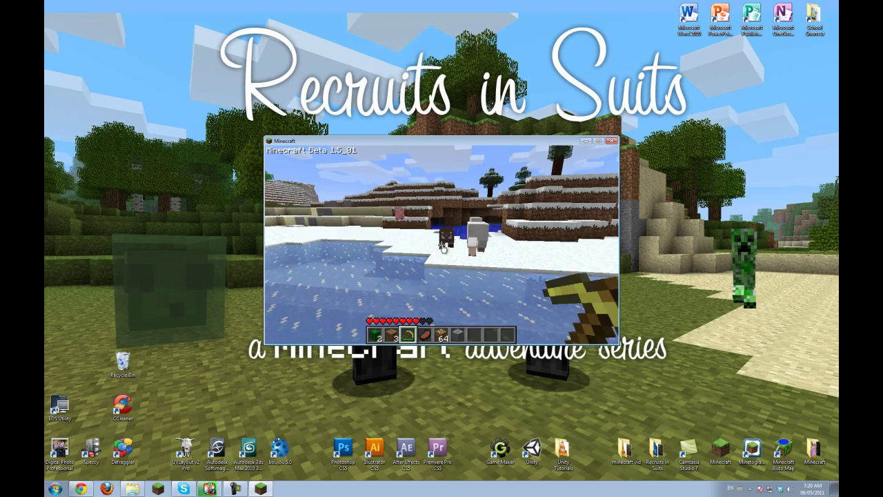